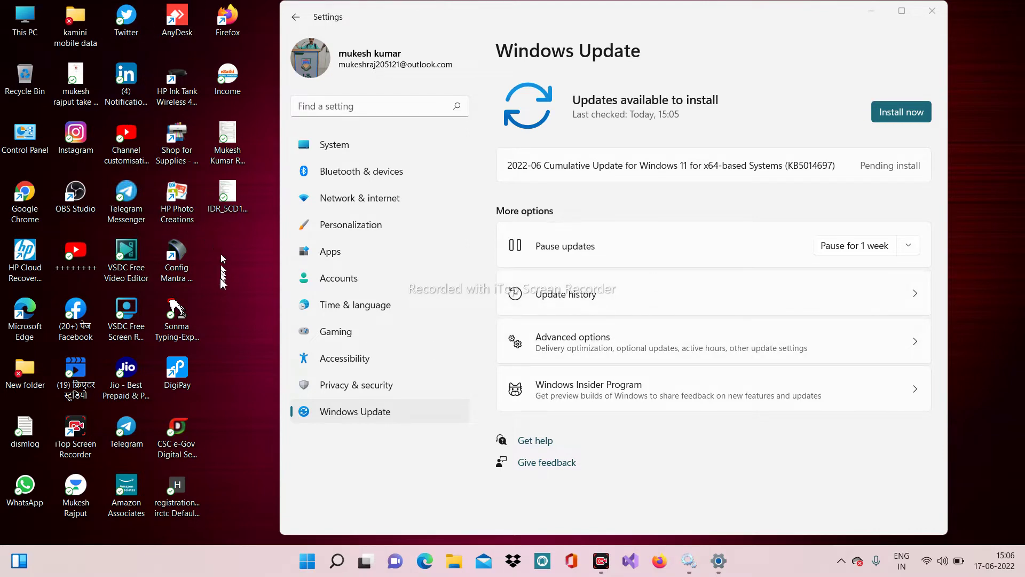
{"action": "left_click", "coordinate": [934, 7]}
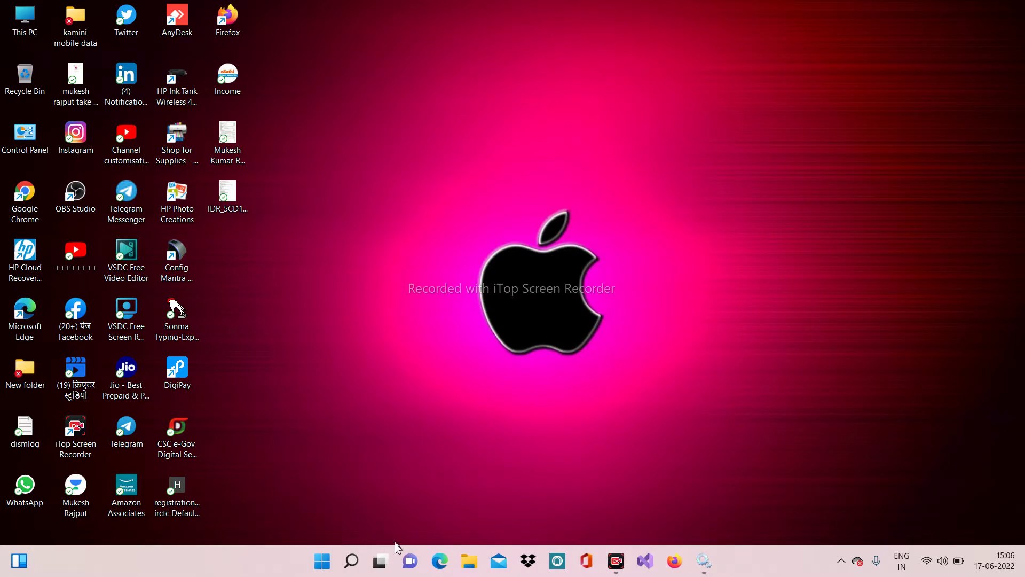
{"action": "left_click", "coordinate": [350, 560]}
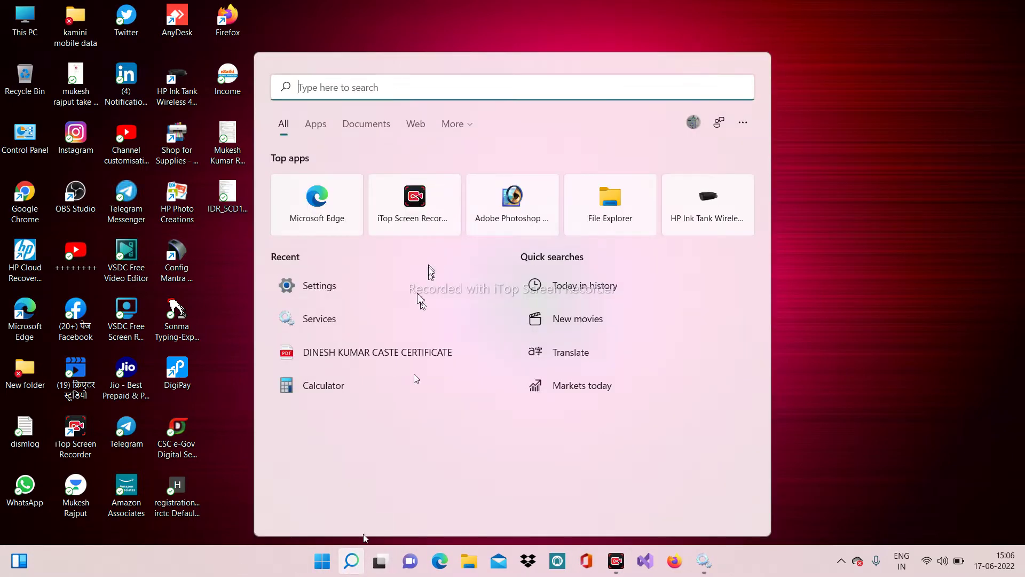
{"action": "left_click", "coordinate": [400, 315]}
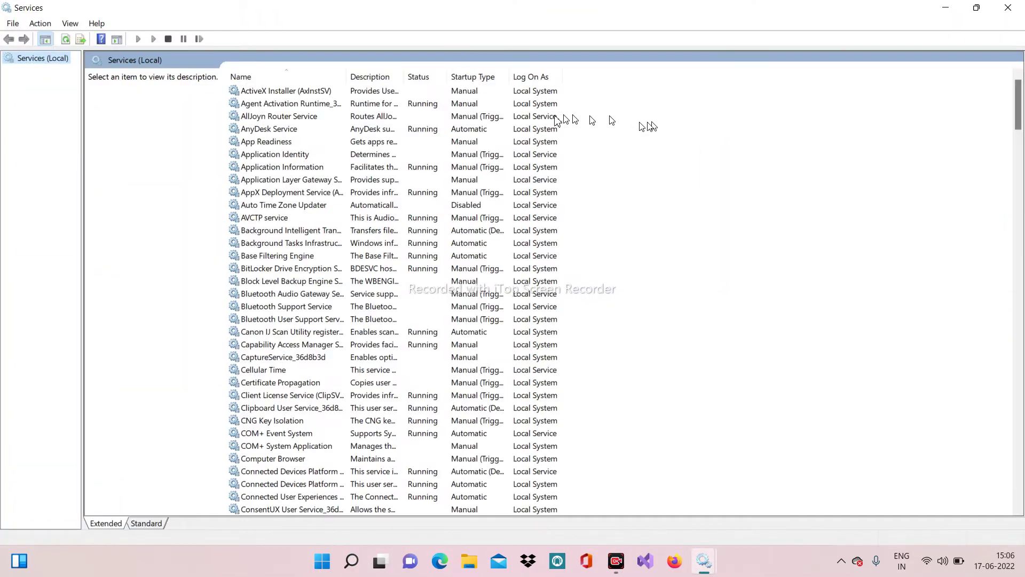
{"action": "left_click", "coordinate": [1008, 7]}
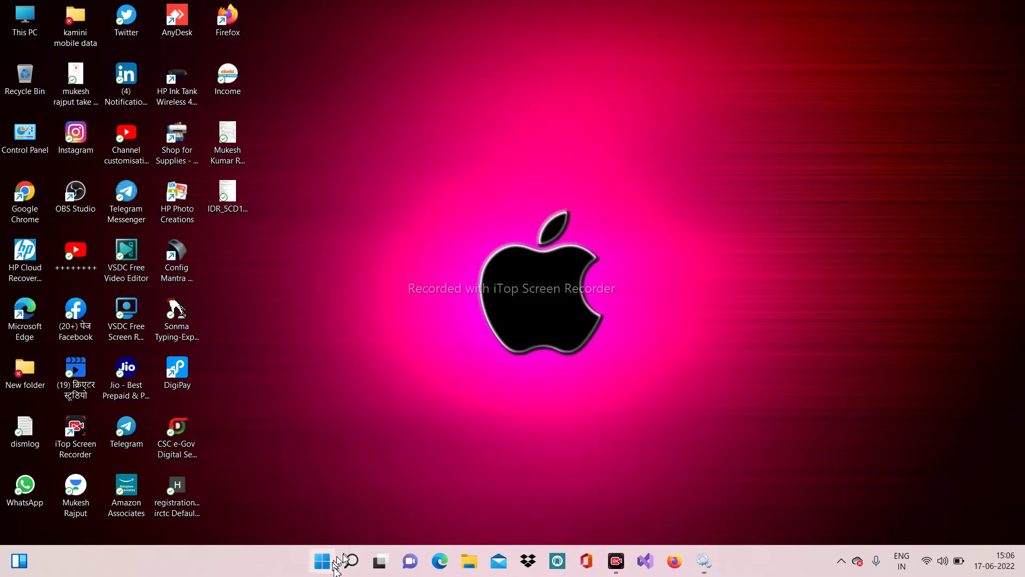
Step: Open the Windows Update page in Settings and start installing the pending 2022-06 cumulative update KB5014697
{"action": "left_click", "coordinate": [350, 561]}
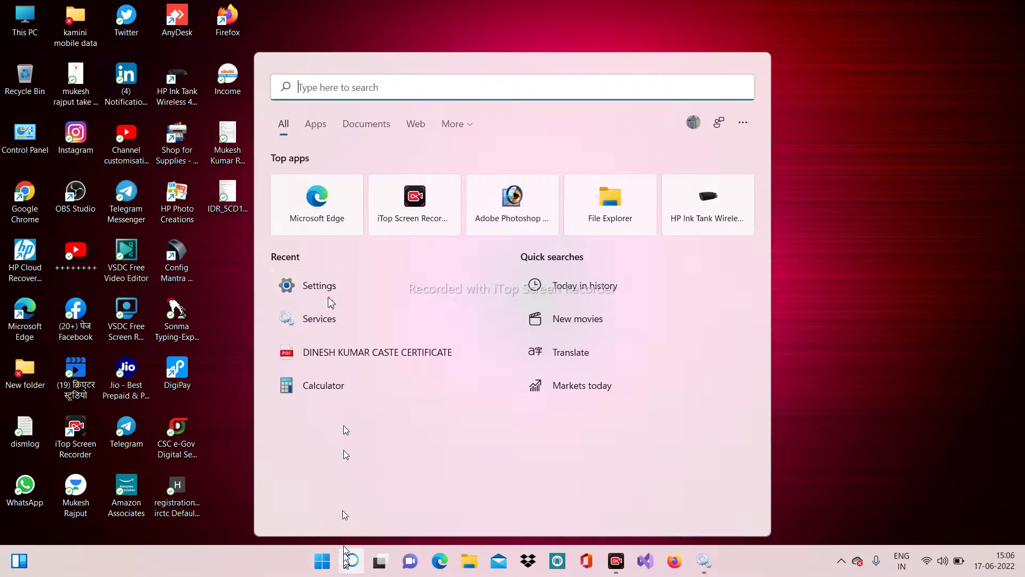
{"action": "left_click", "coordinate": [366, 293]}
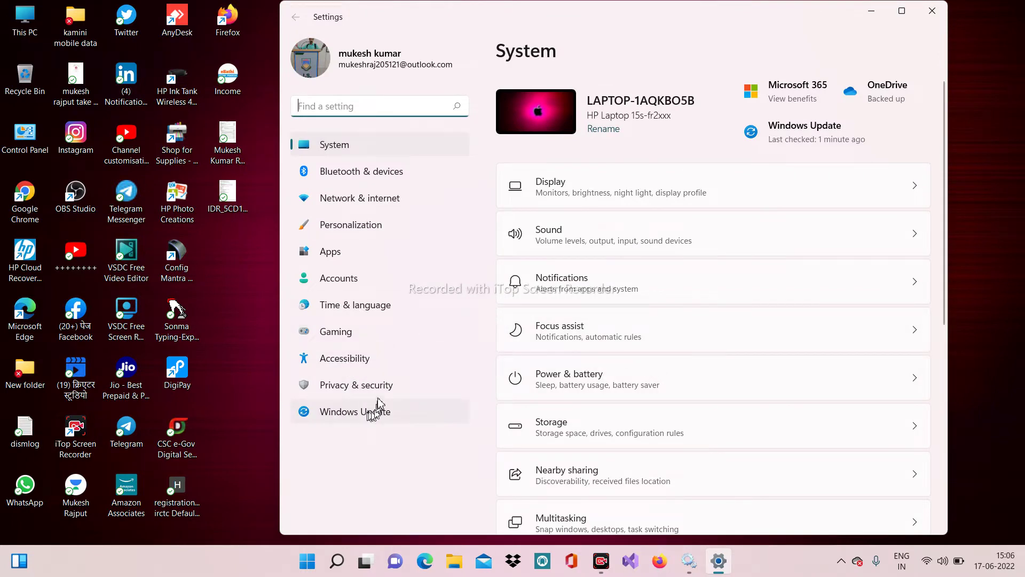
{"action": "left_click", "coordinate": [388, 412]}
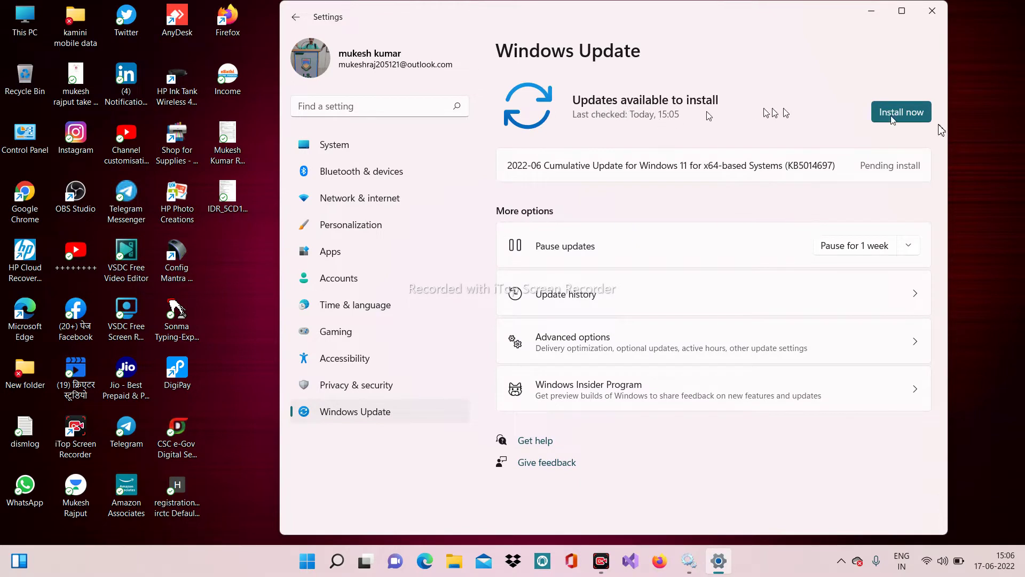
{"action": "left_click", "coordinate": [900, 112]}
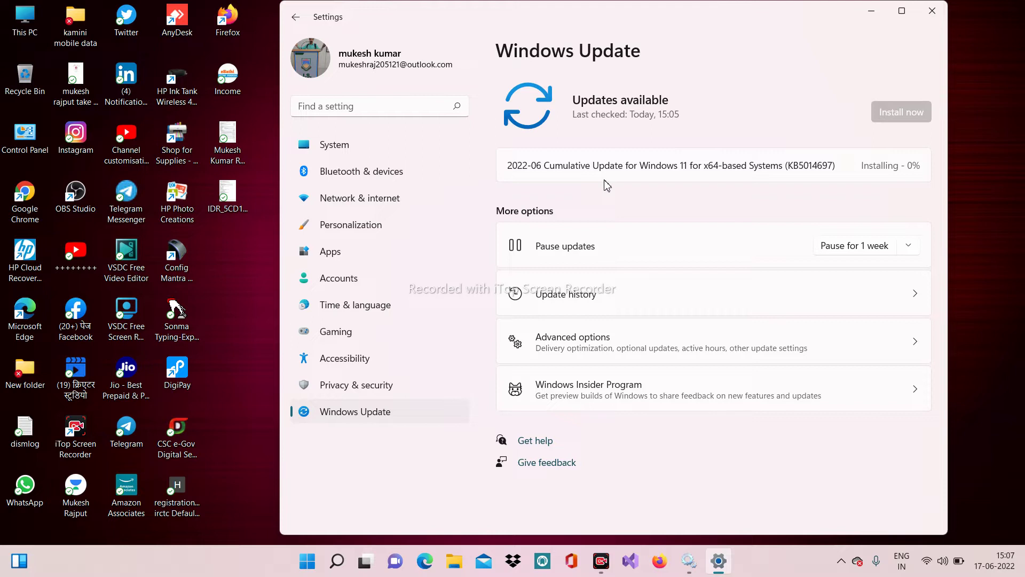
Step: Minimize Settings, search Windows for Services and switch to the Services app
{"action": "left_click", "coordinate": [871, 11]}
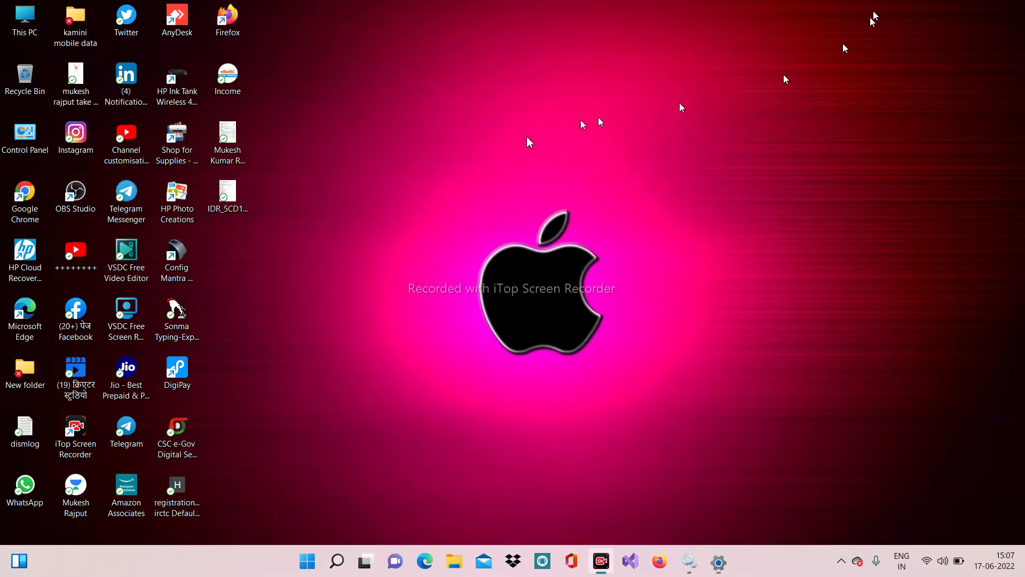
{"action": "left_click", "coordinate": [339, 560]}
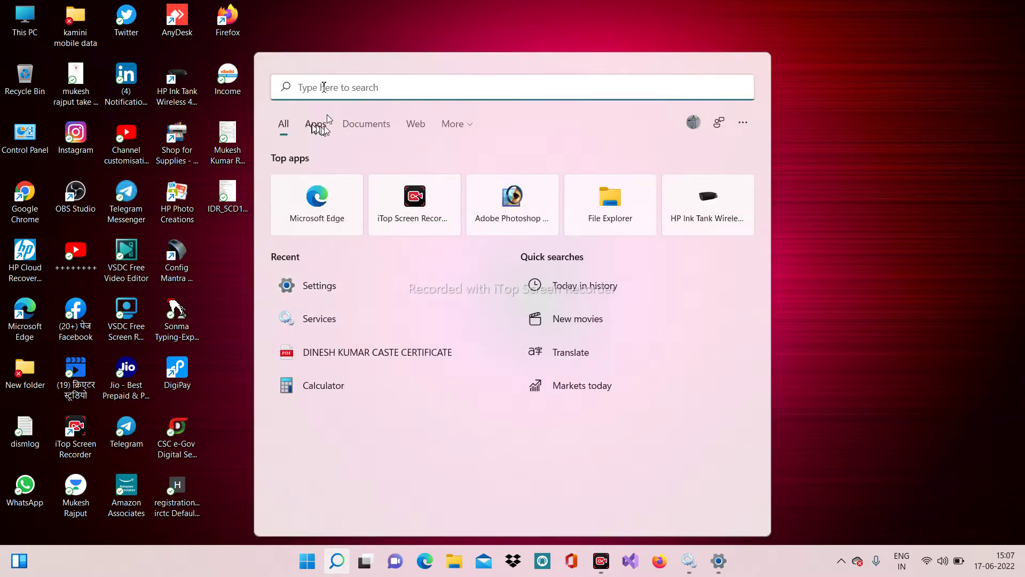
{"action": "type", "text": "se"}
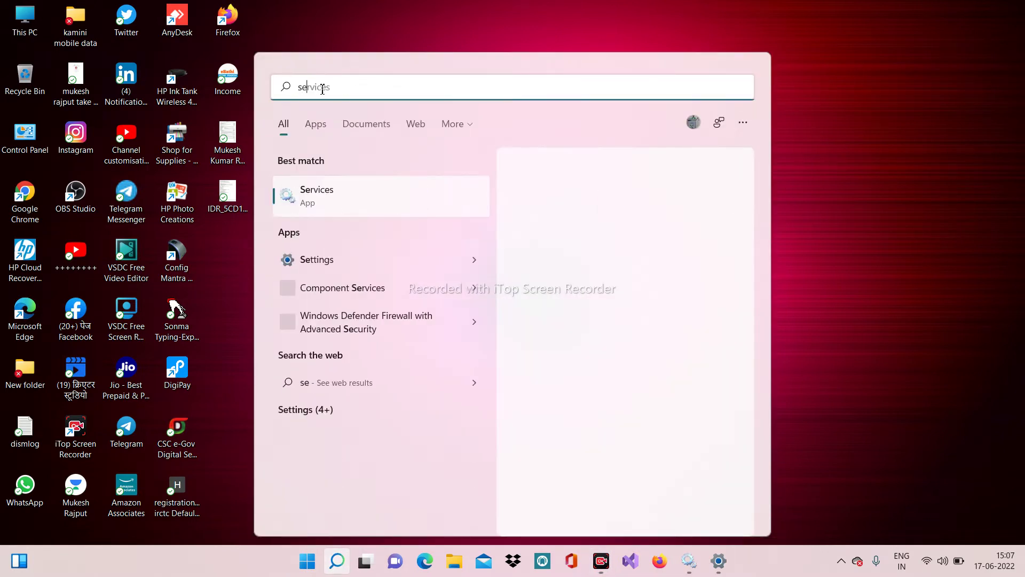
{"action": "left_click", "coordinate": [367, 215]}
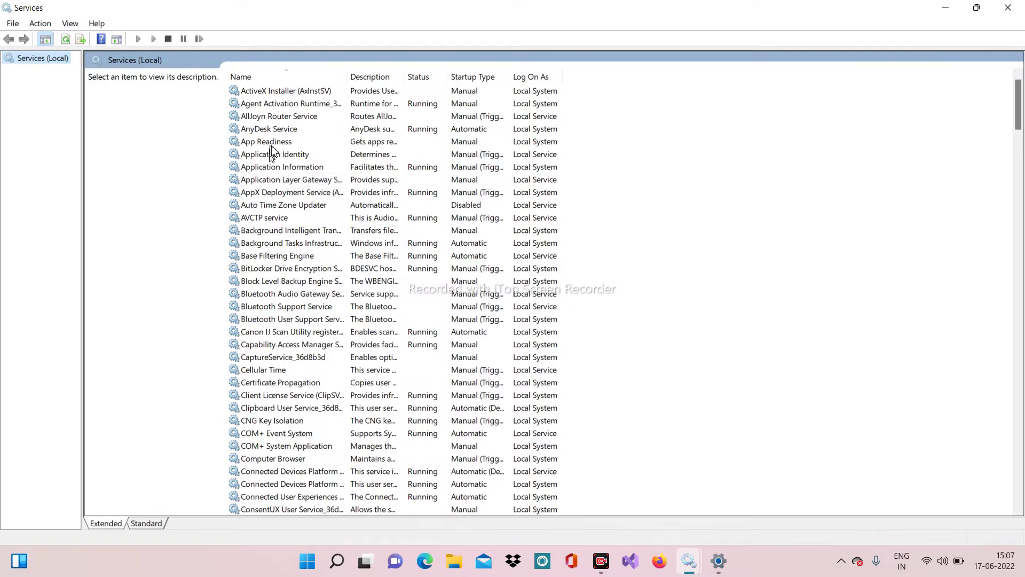
Step: Find the Windows Update service in the services list, try to stop it, and dismiss the resulting message
{"action": "scroll", "coordinate": [270, 155], "scroll_direction": "down", "scroll_amount": 9}
{"action": "scroll", "coordinate": [292, 297], "scroll_direction": "down", "scroll_amount": 12}
{"action": "scroll", "coordinate": [279, 323], "scroll_direction": "down", "scroll_amount": 17}
{"action": "scroll", "coordinate": [271, 346], "scroll_direction": "down", "scroll_amount": 15}
{"action": "scroll", "coordinate": [274, 394], "scroll_direction": "down", "scroll_amount": 7}
{"action": "scroll", "coordinate": [254, 410], "scroll_direction": "down", "scroll_amount": 11}
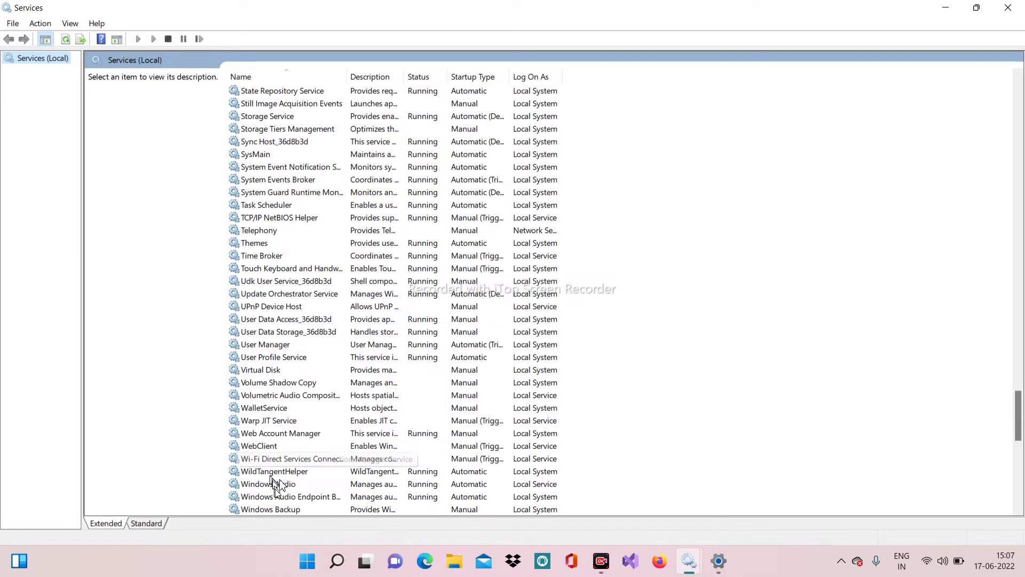
{"action": "scroll", "coordinate": [273, 483], "scroll_direction": "down", "scroll_amount": 15}
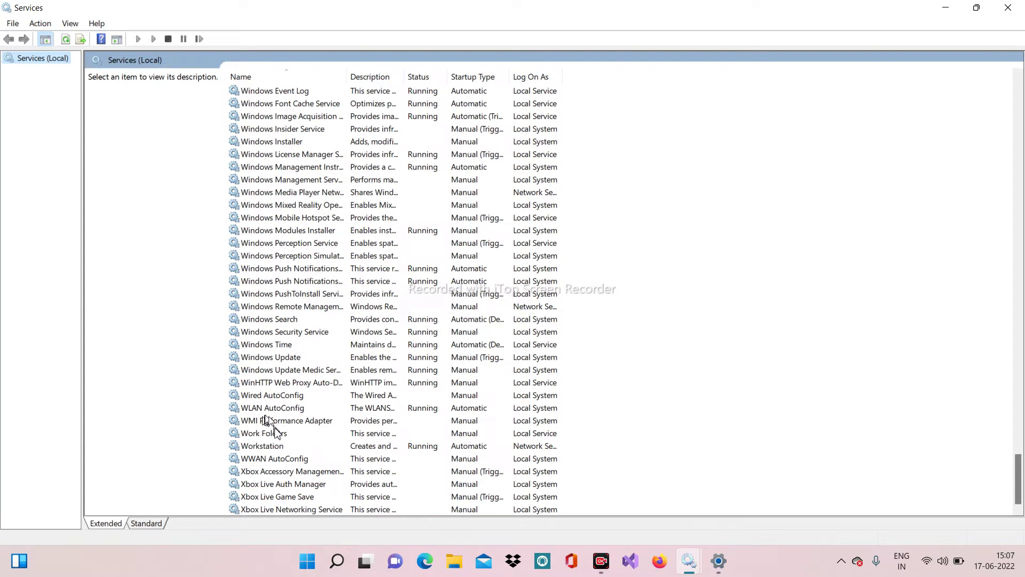
{"action": "left_click", "coordinate": [289, 357]}
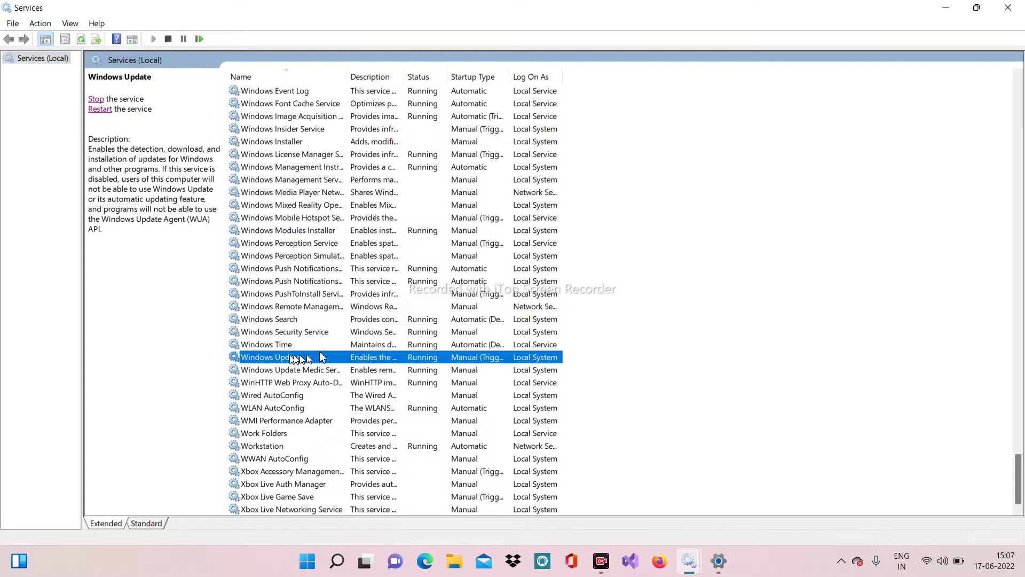
{"action": "left_click", "coordinate": [429, 358]}
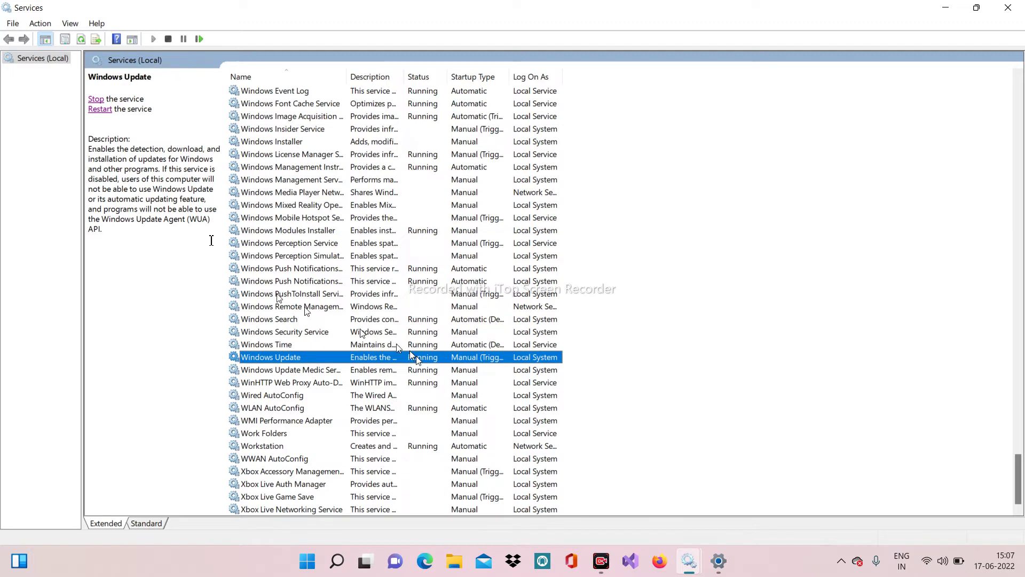
{"action": "left_click", "coordinate": [101, 99]}
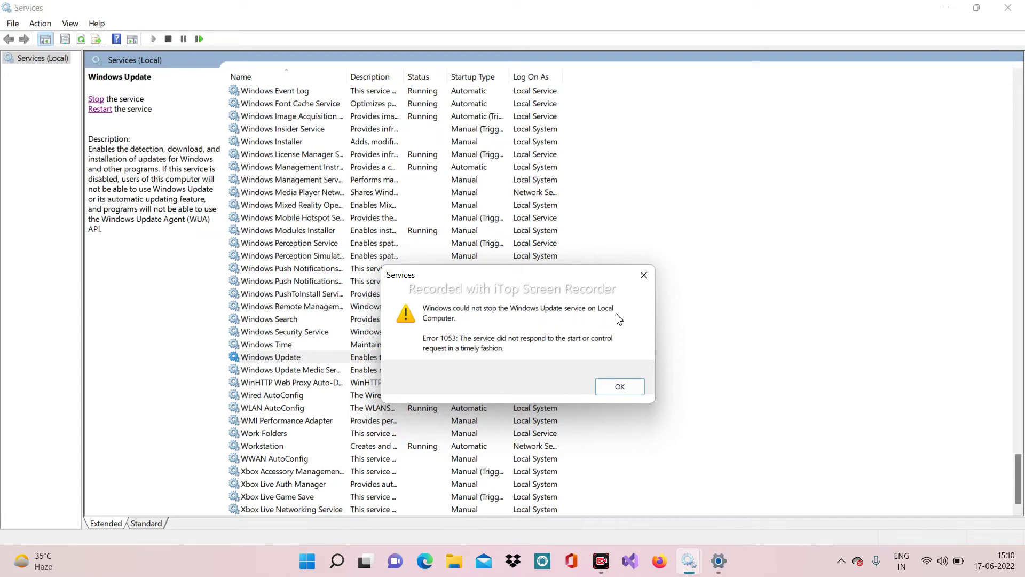
{"action": "left_click", "coordinate": [619, 386]}
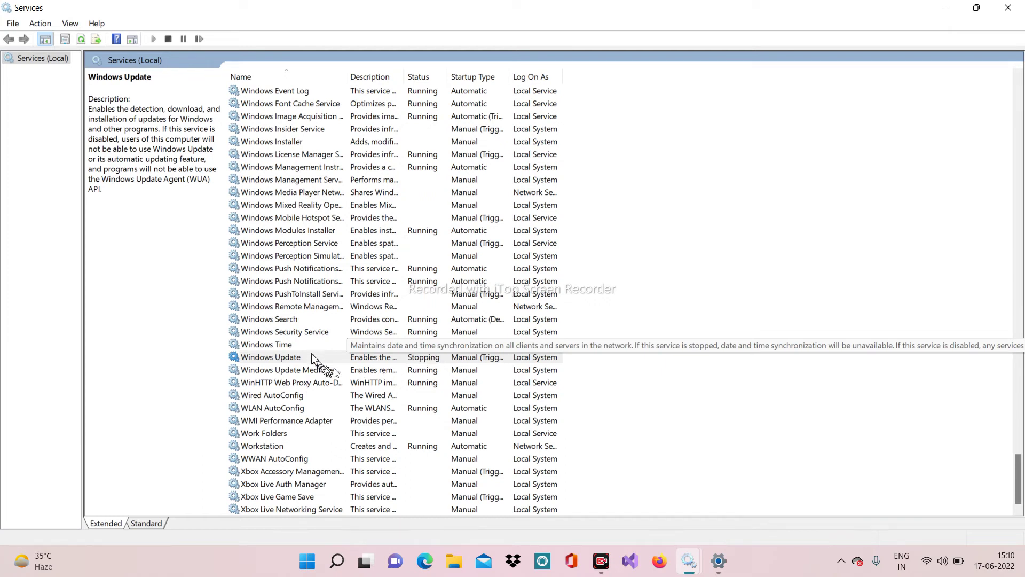
Step: Check the status of the Windows Update service and which actions are available for it
{"action": "left_click", "coordinate": [293, 360]}
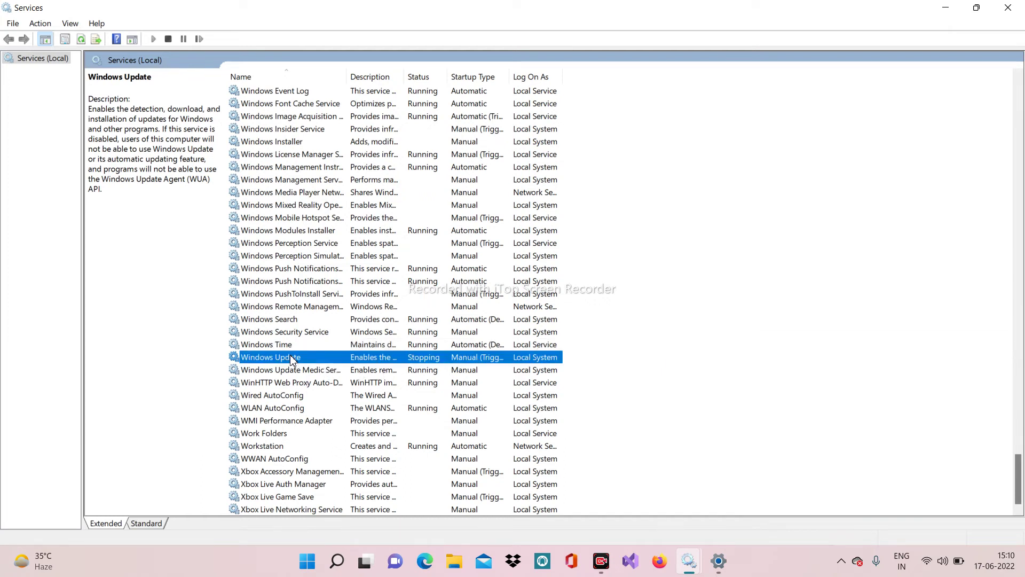
{"action": "left_click", "coordinate": [158, 126]}
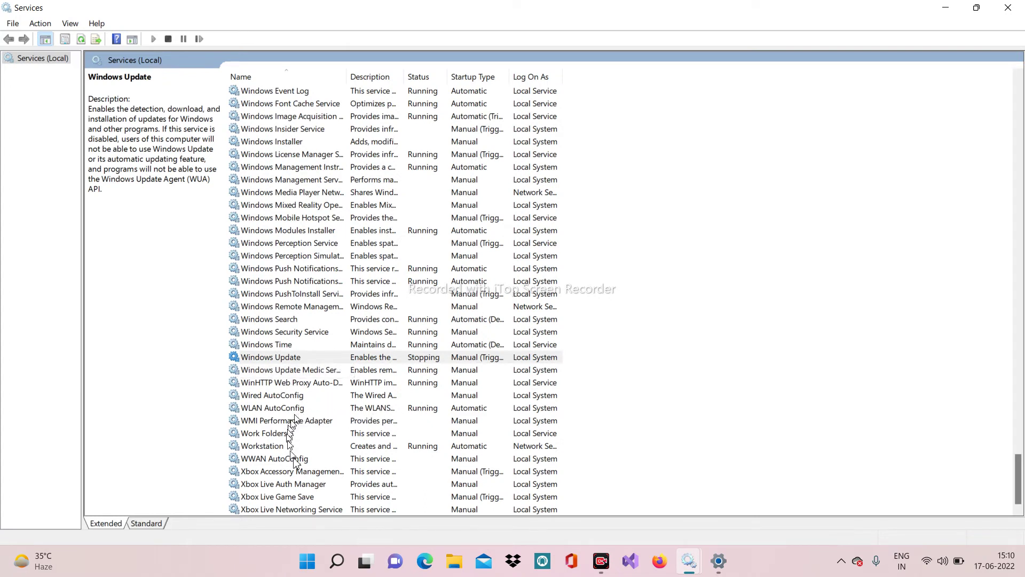
{"action": "left_click", "coordinate": [315, 348]}
{"action": "left_click", "coordinate": [313, 358]}
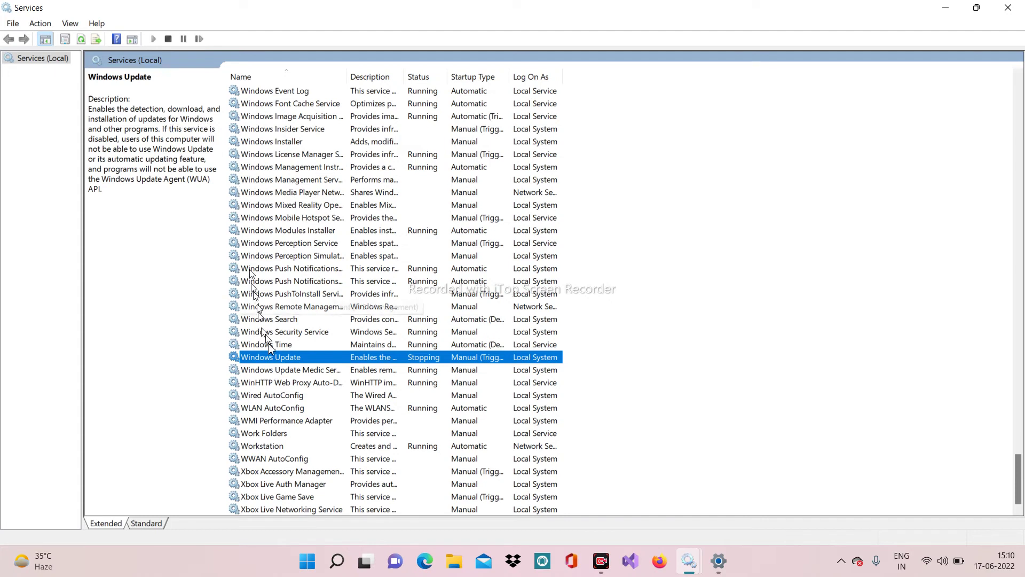
Step: Restart the Windows Update Medic Service
{"action": "left_click", "coordinate": [310, 370]}
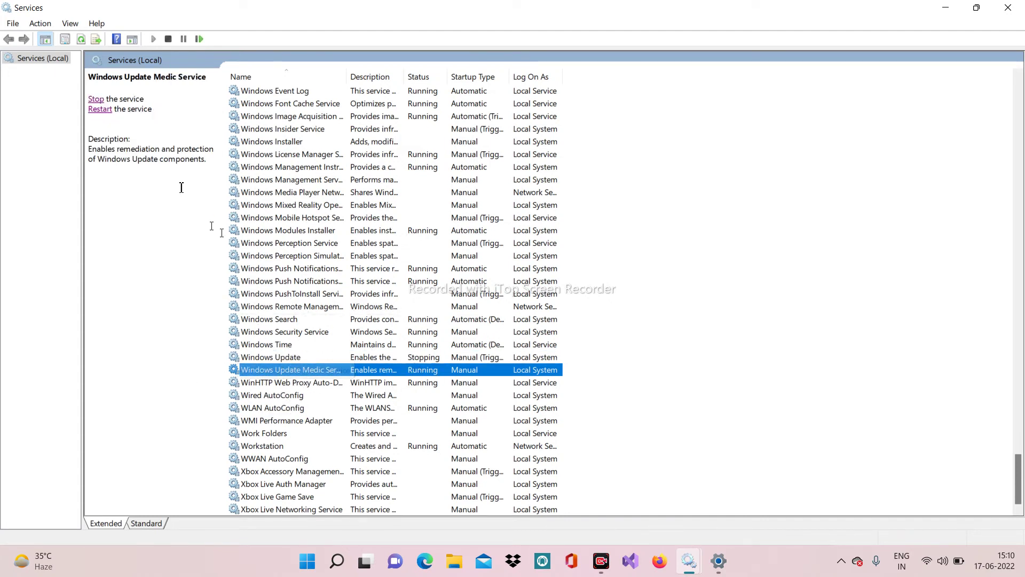
{"action": "left_click", "coordinate": [101, 110]}
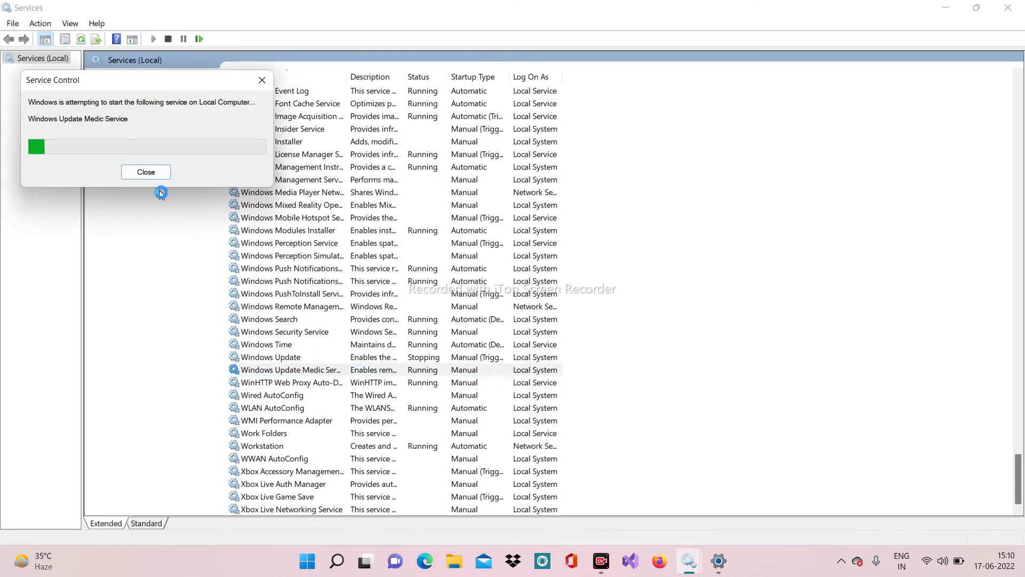
Step: Reselect the Windows Update service to refresh its available actions and restart it
{"action": "left_click", "coordinate": [298, 357]}
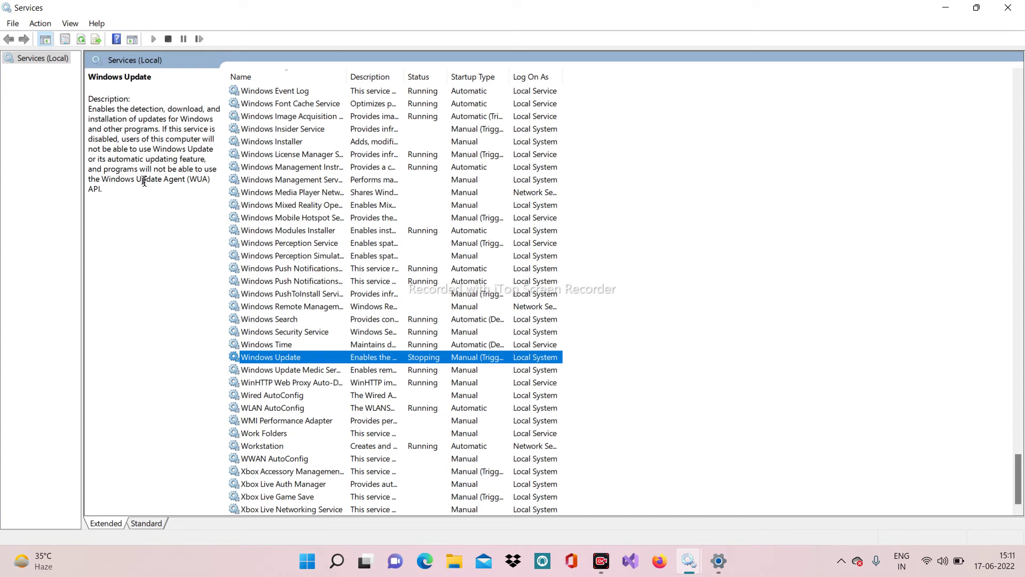
{"action": "left_click", "coordinate": [310, 395]}
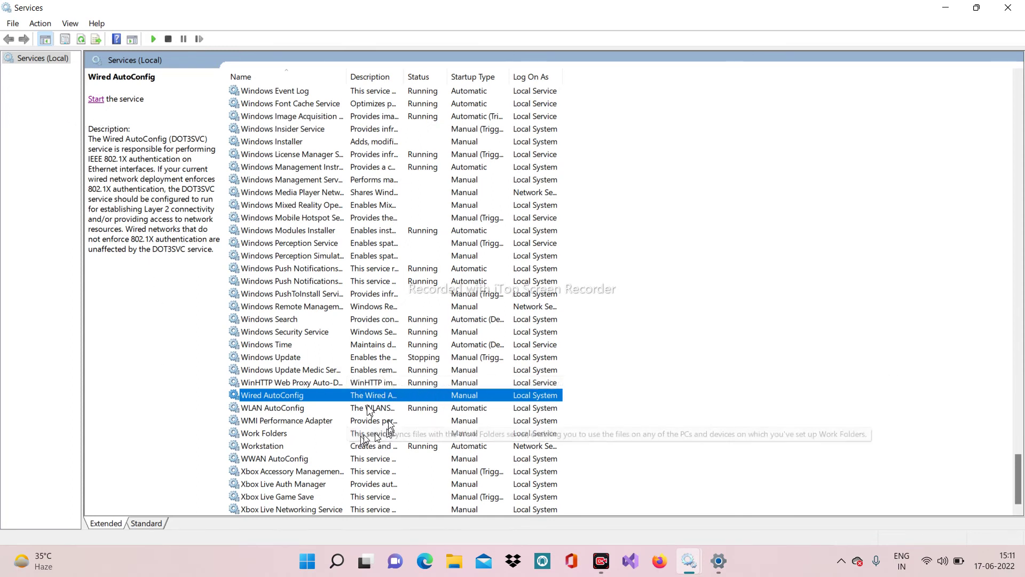
{"action": "left_click", "coordinate": [299, 361]}
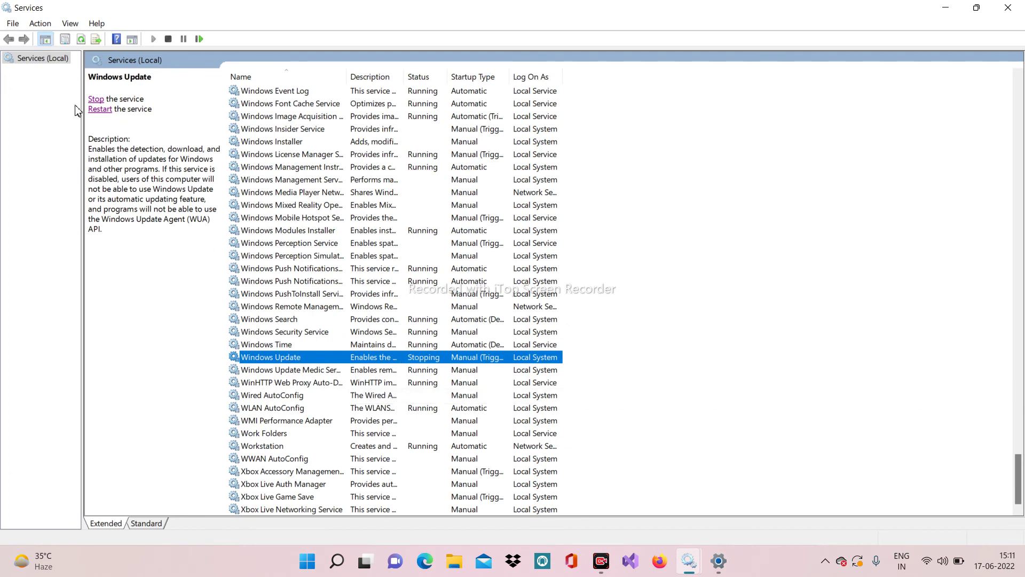
{"action": "left_click", "coordinate": [101, 109]}
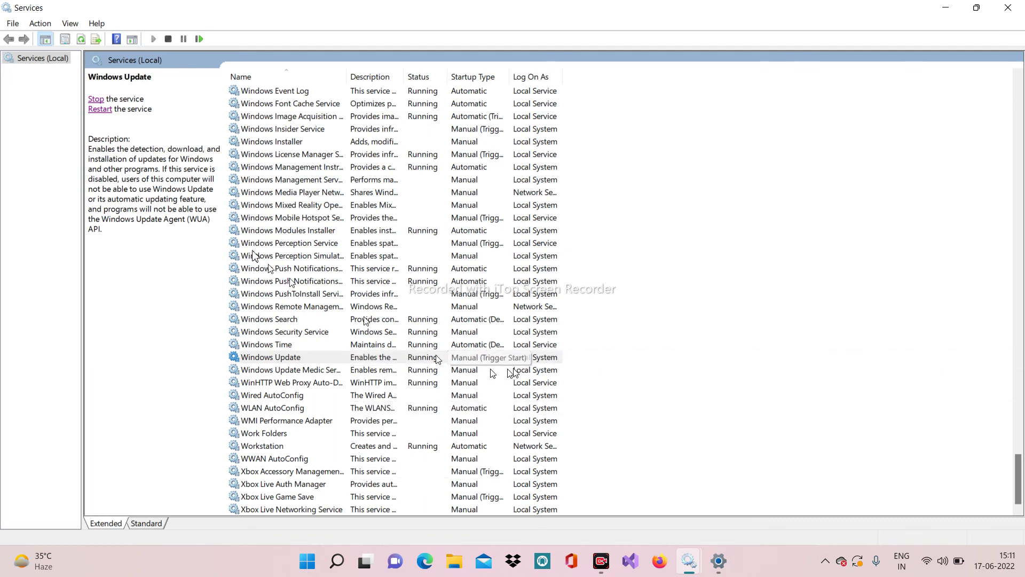
{"action": "scroll", "coordinate": [476, 325], "scroll_direction": "up", "scroll_amount": 7}
{"action": "scroll", "coordinate": [488, 299], "scroll_direction": "down", "scroll_amount": 4}
{"action": "scroll", "coordinate": [488, 299], "scroll_direction": "down", "scroll_amount": 3}
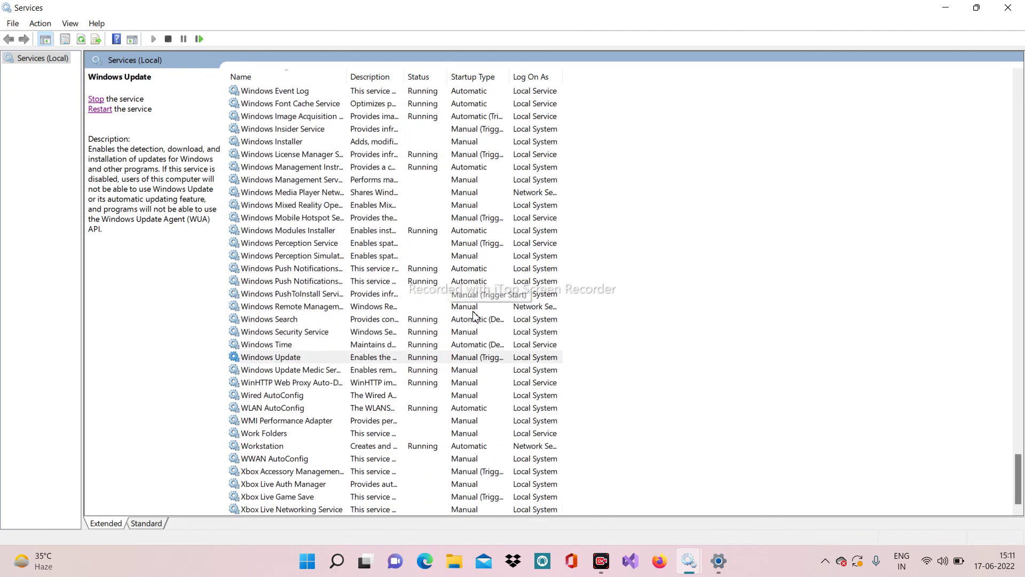